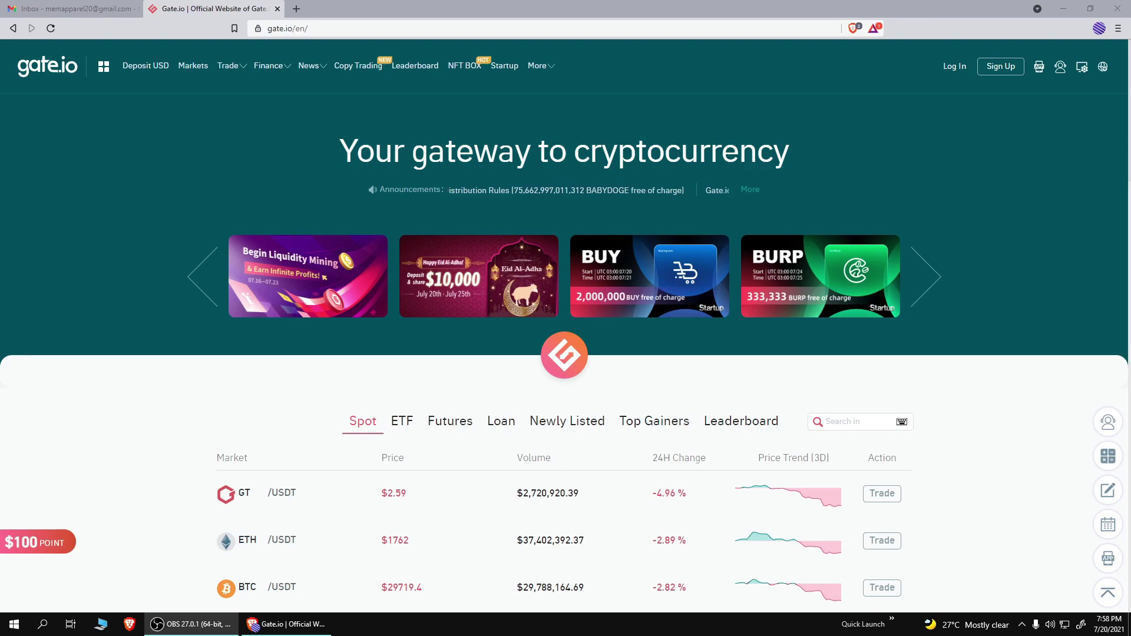
Step: Start a new Gate.io registration with India as the country/region
click(79, 9)
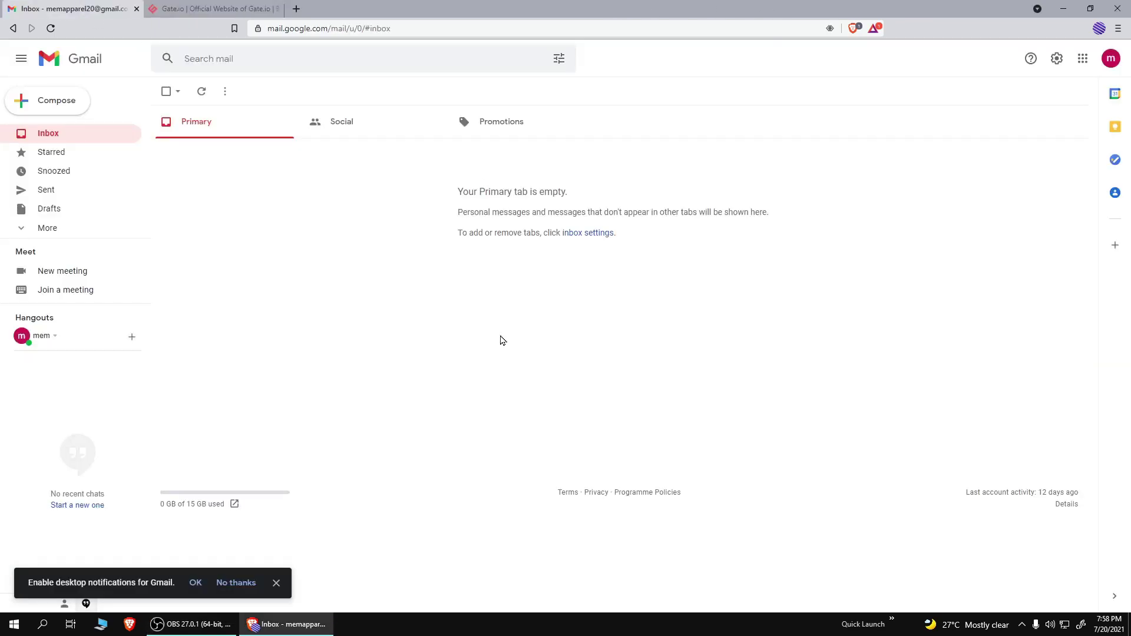
click(186, 8)
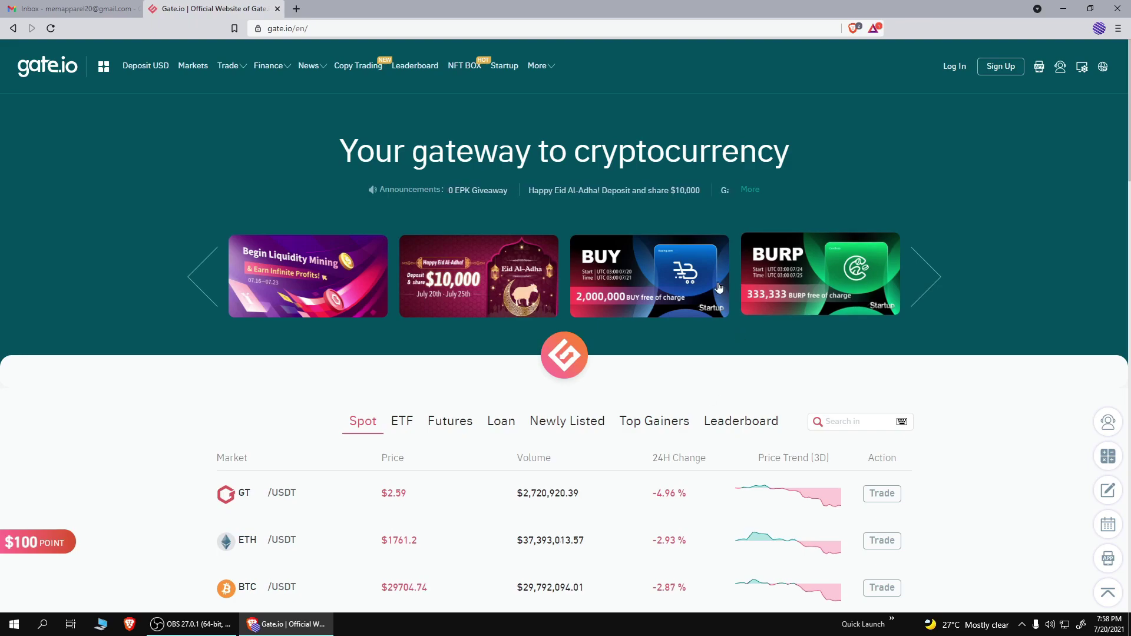
click(995, 68)
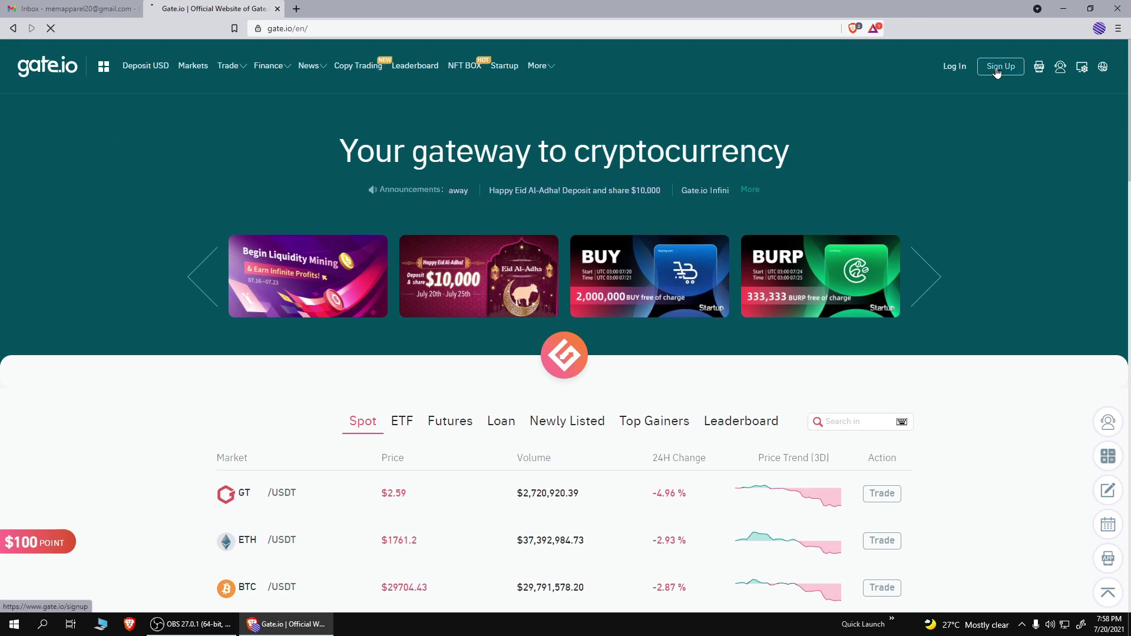
click(743, 170)
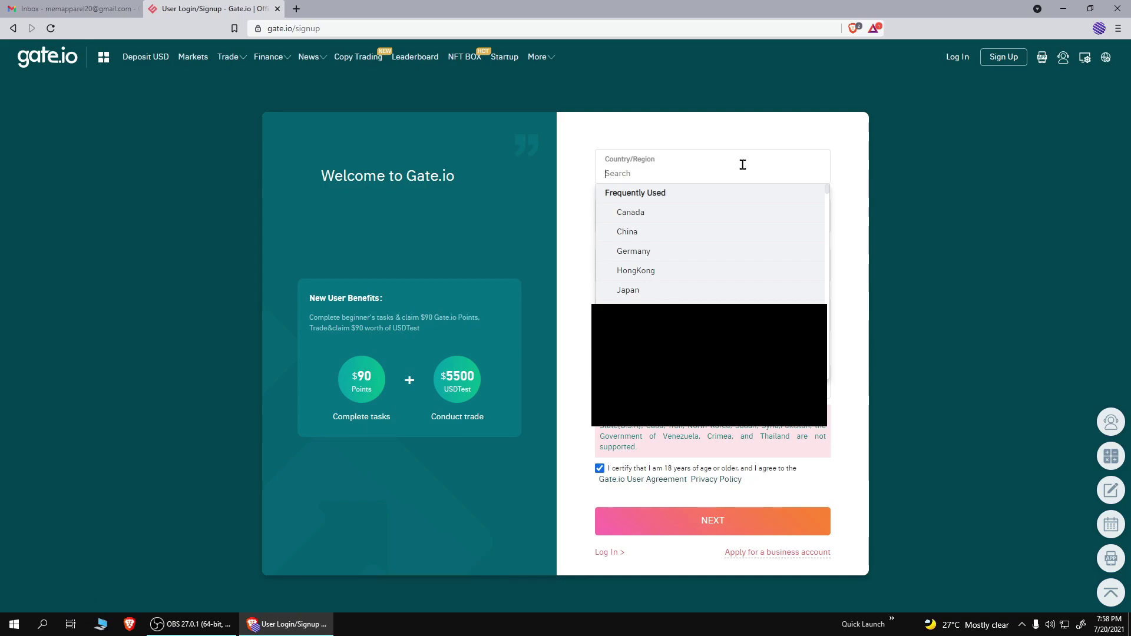
text(india)
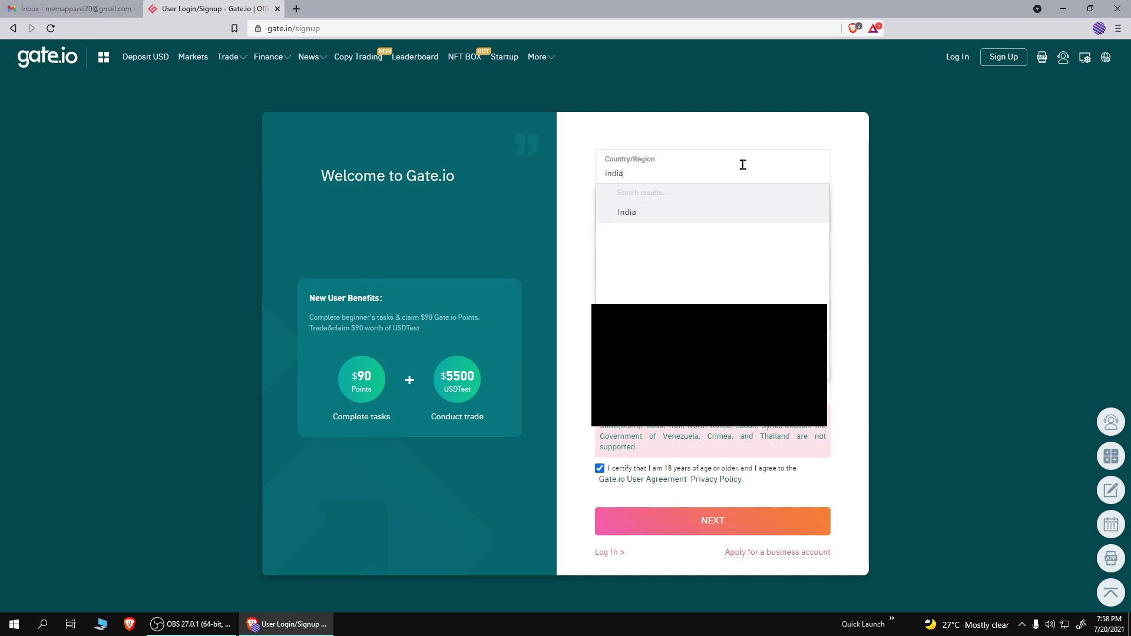
click(624, 212)
Step: Enter a username and the account's Gmail address in the sign-up form
click(630, 222)
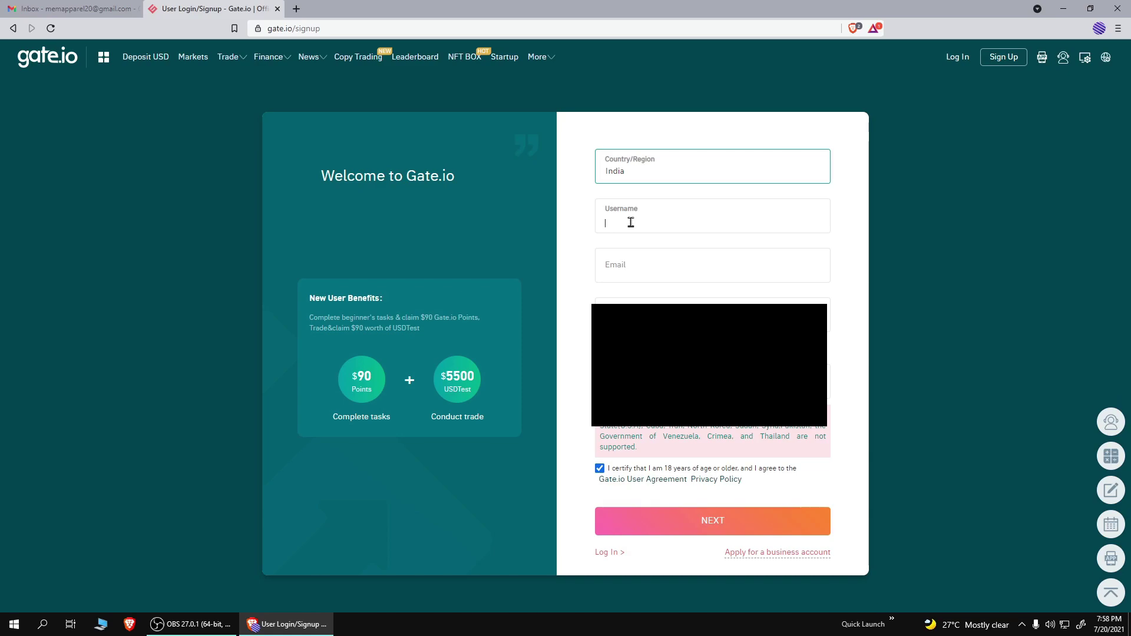
click(644, 273)
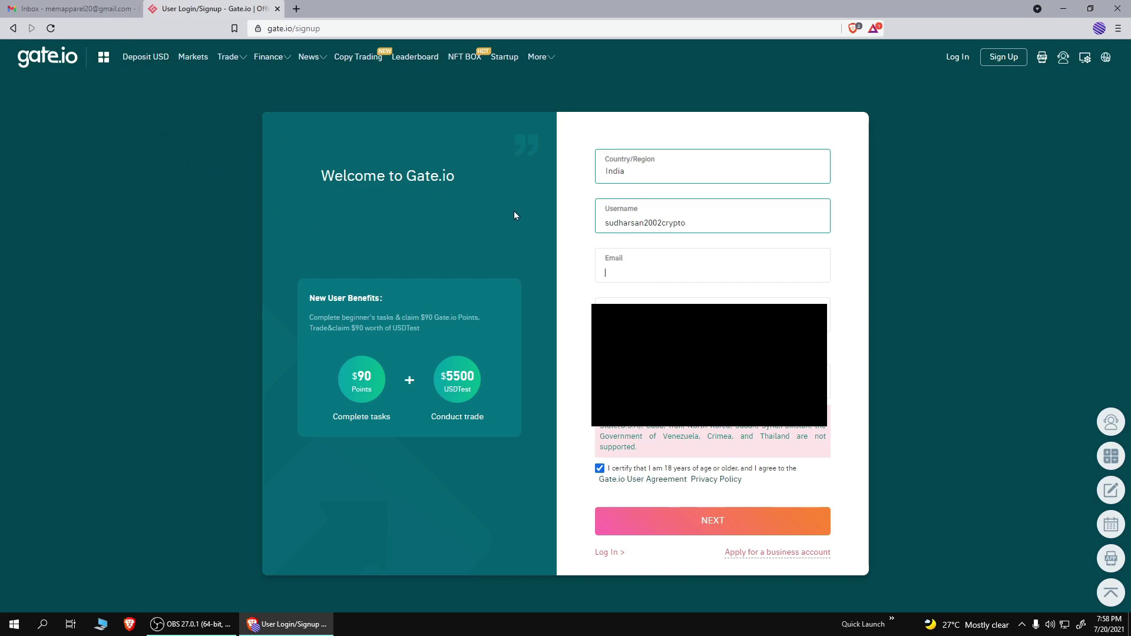
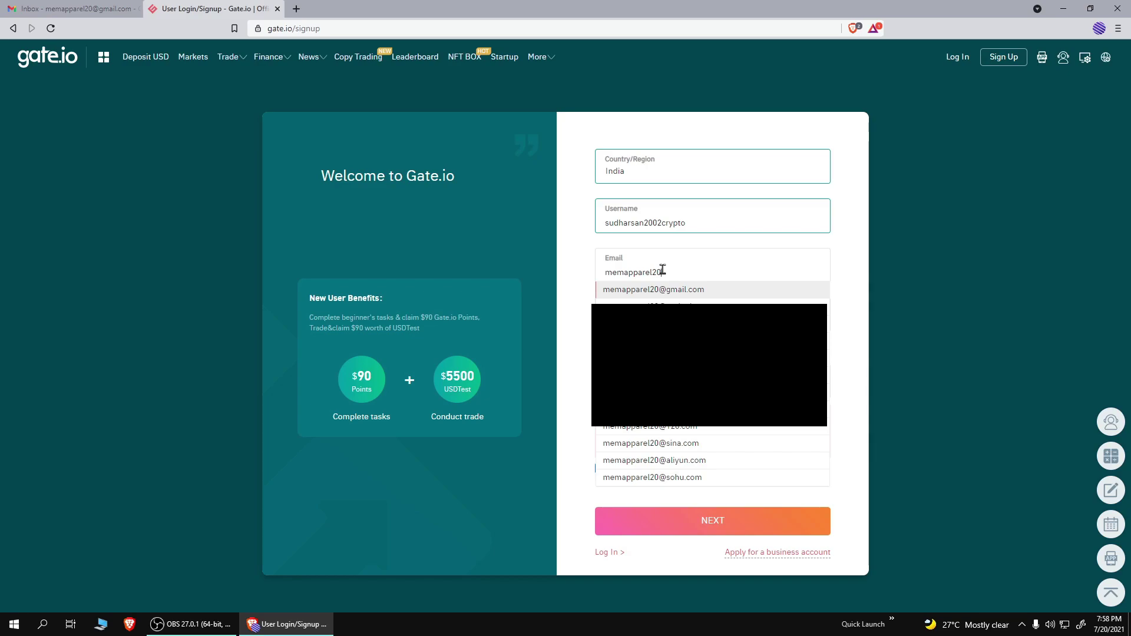
click(724, 293)
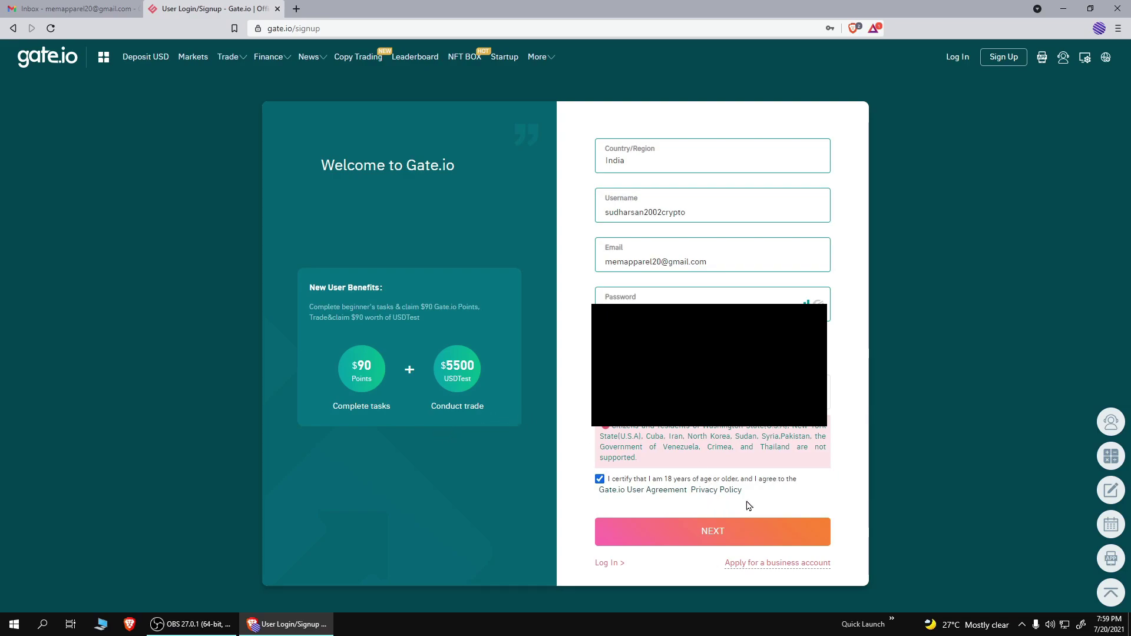
Step: Set a fund password, create the account and pass the slider captcha
click(715, 543)
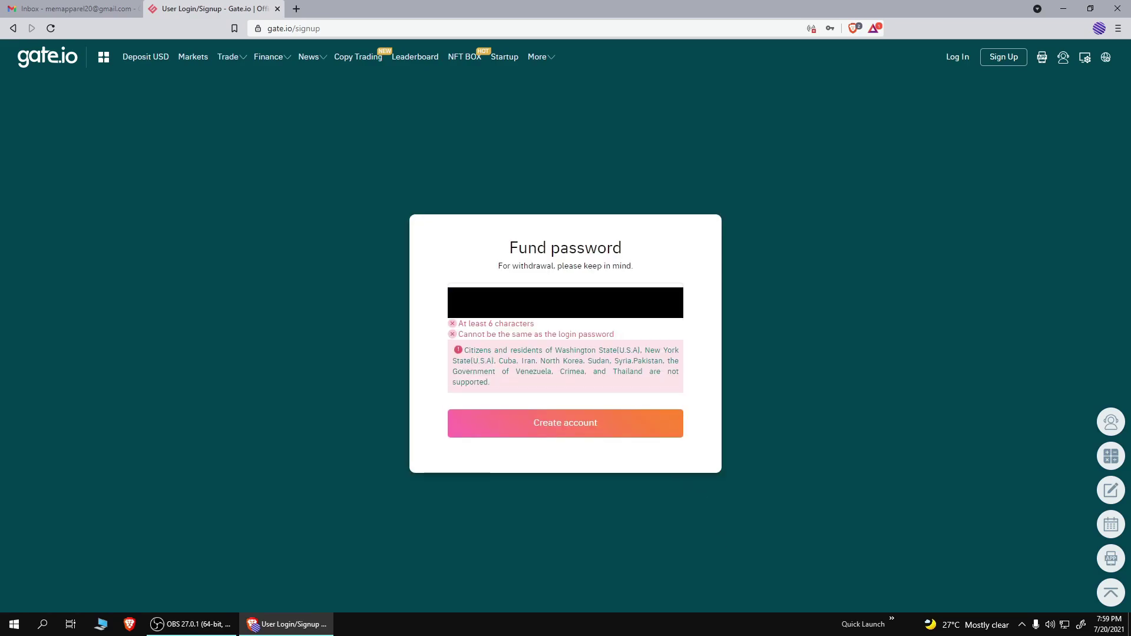
key(Tab)
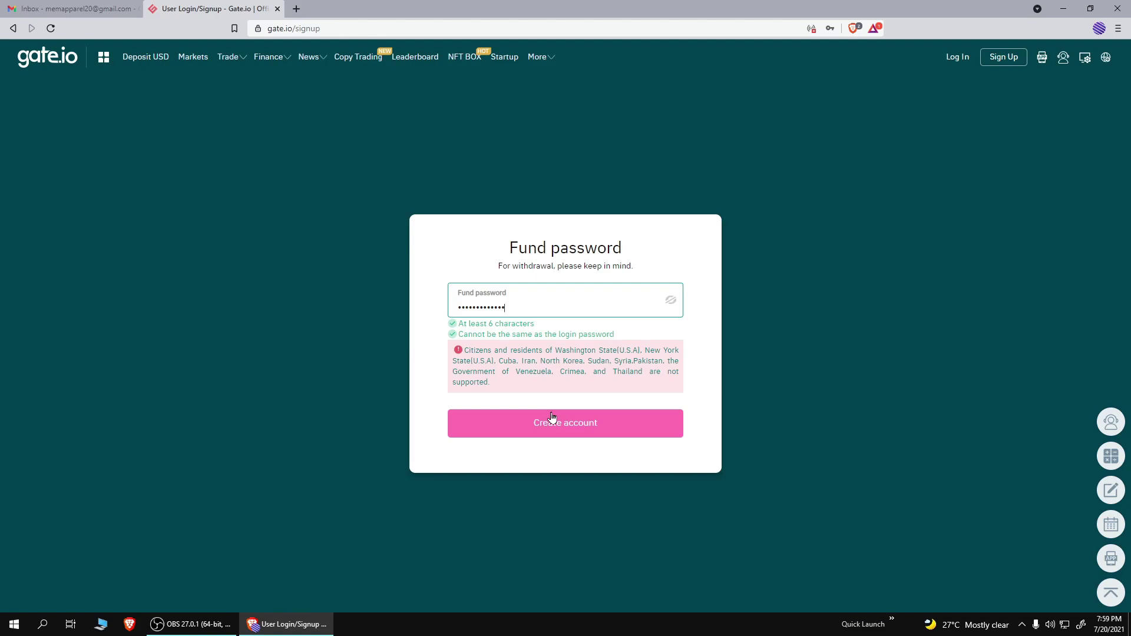
click(552, 418)
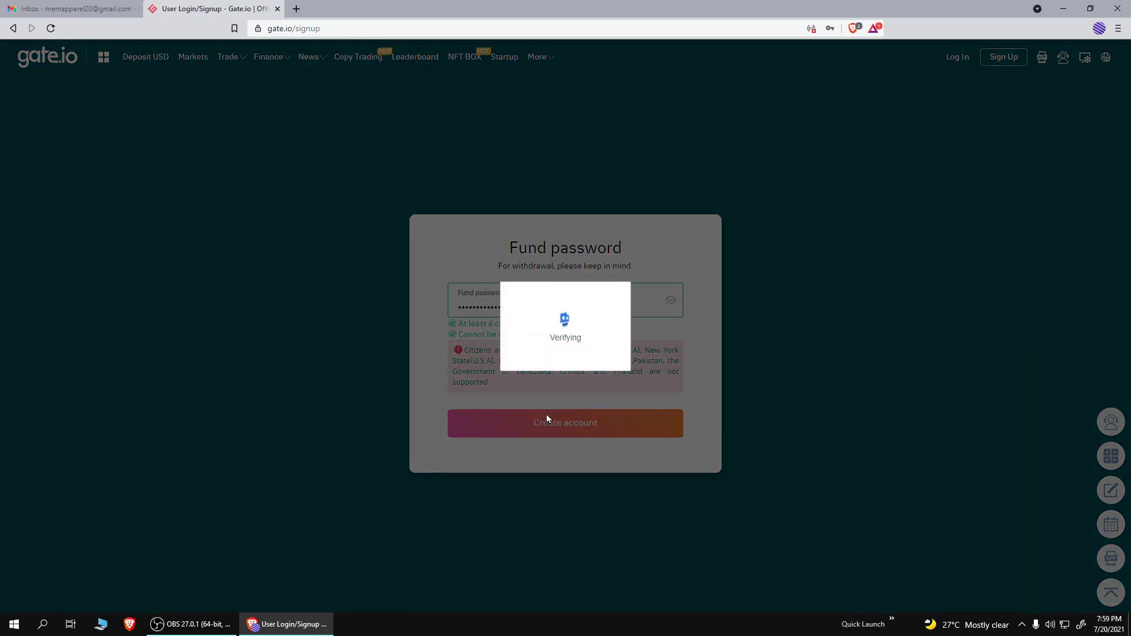
drag(510, 361, 556, 355)
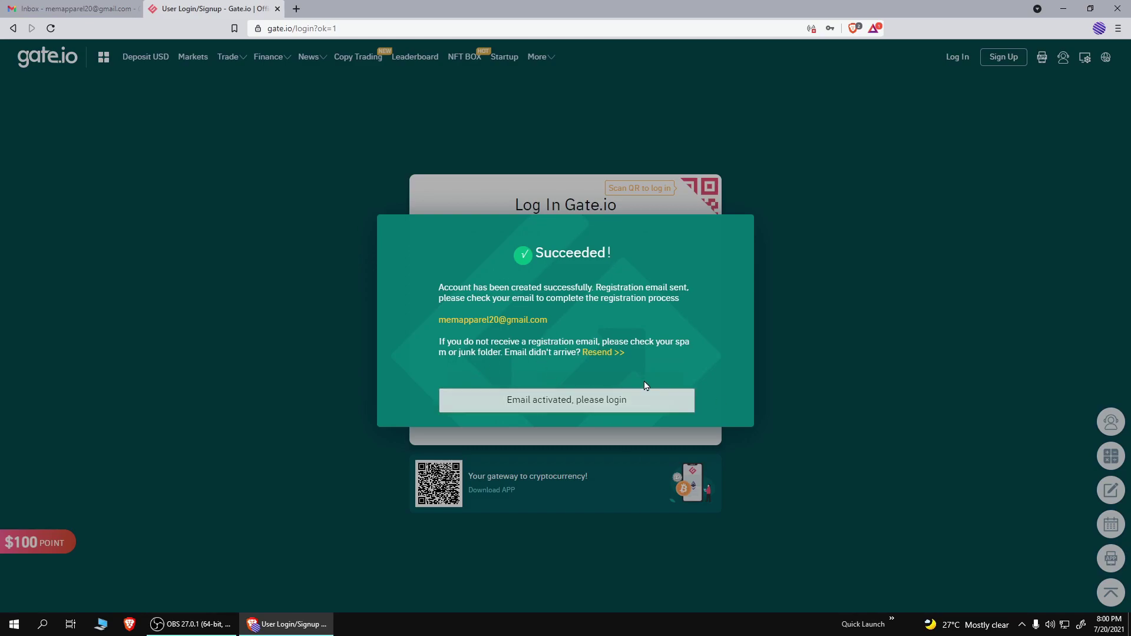
Step: Open the Gateio email in the refreshed Gmail inbox and follow its activation link
click(564, 403)
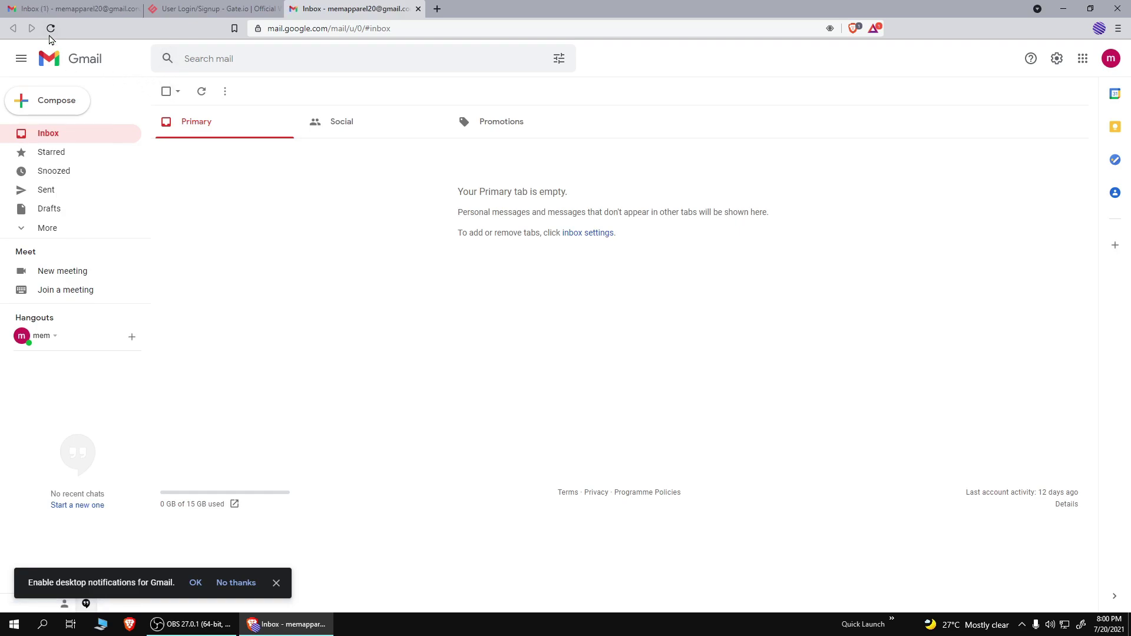
click(50, 29)
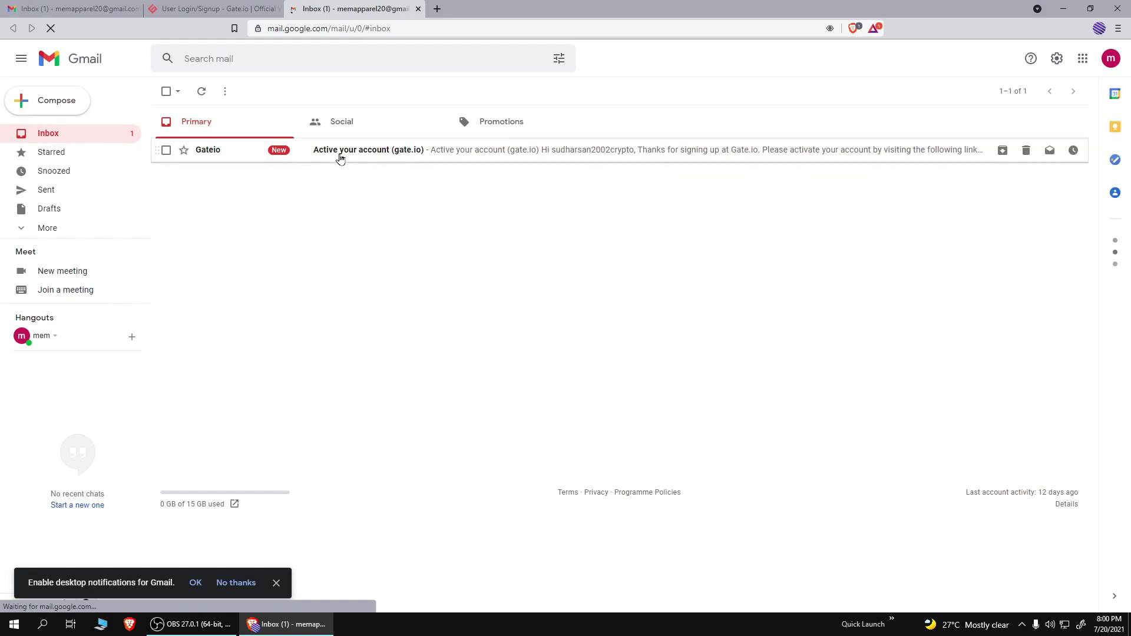
click(417, 154)
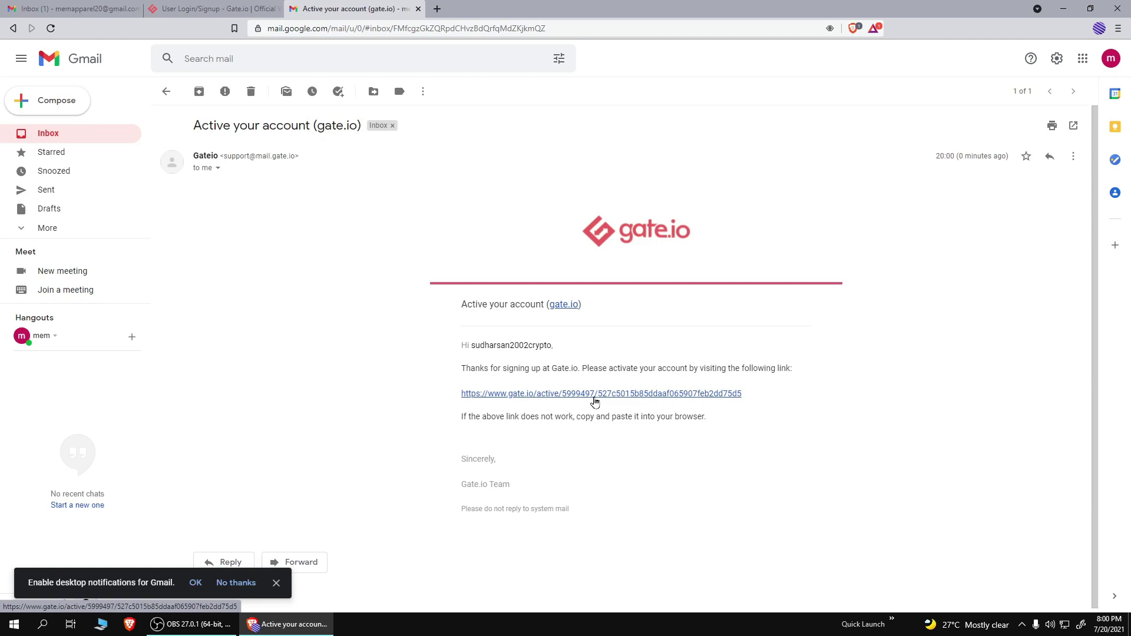
click(594, 400)
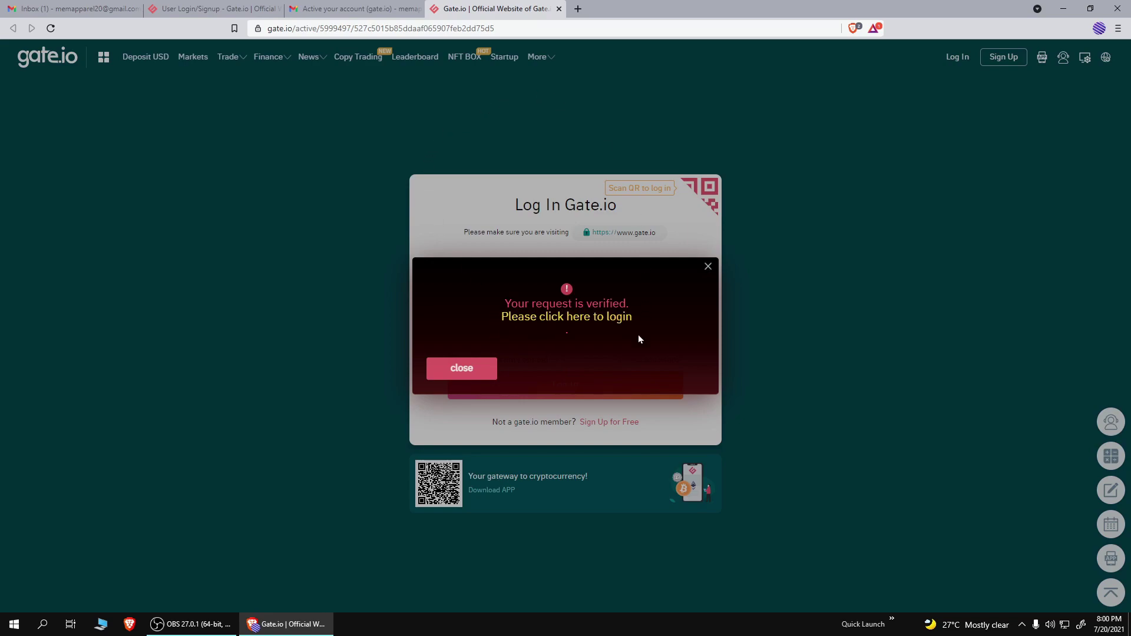
Step: Log in to Gate.io with the account's Gmail address and password
click(595, 324)
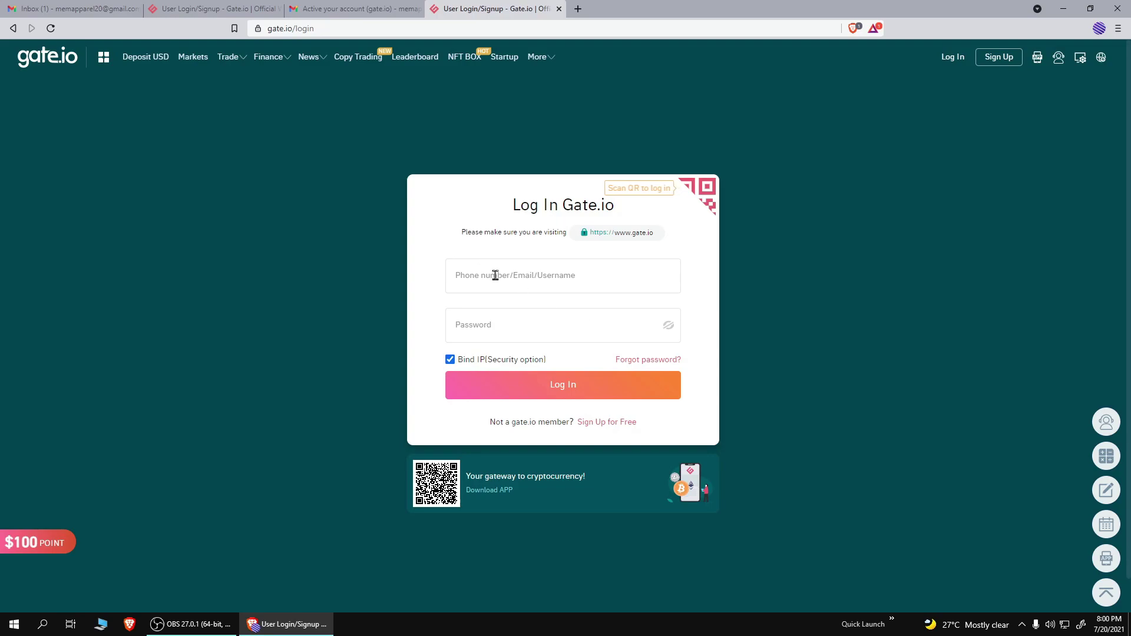
click(496, 276)
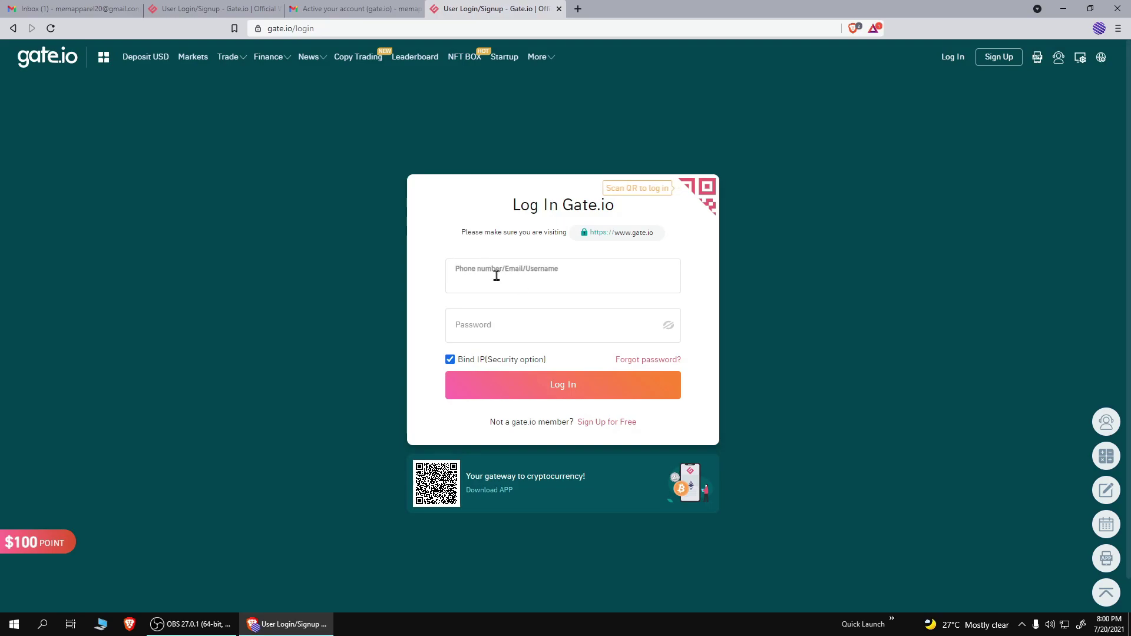
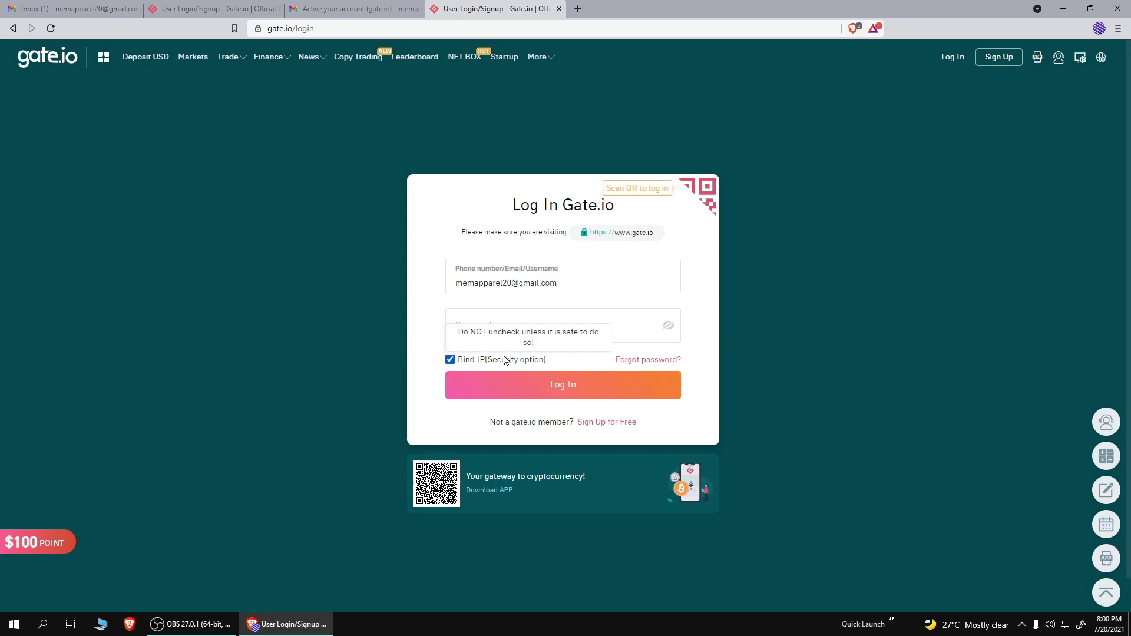
click(507, 330)
text(••••••)
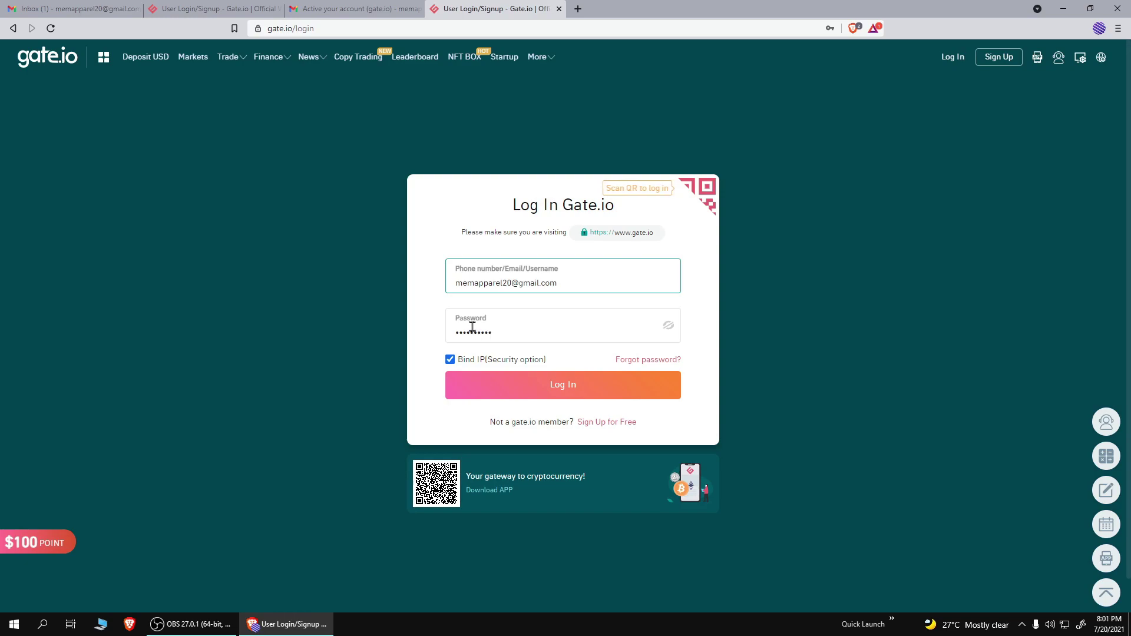
click(533, 388)
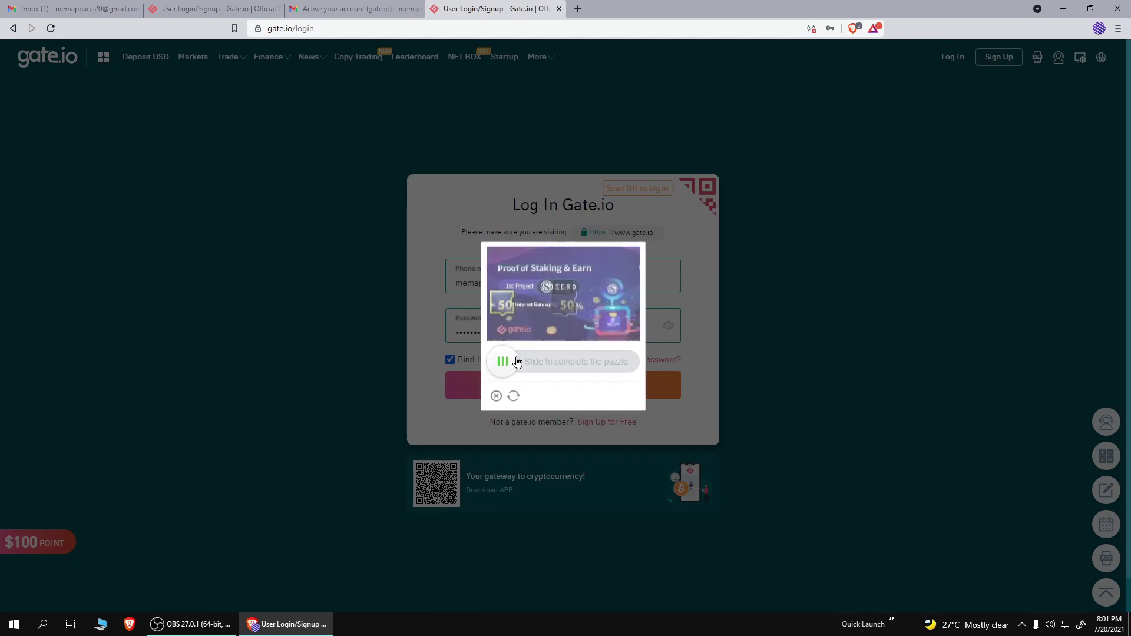
Step: Solve the login slider puzzle and confirm the anti-phishing verification
drag(505, 361, 570, 364)
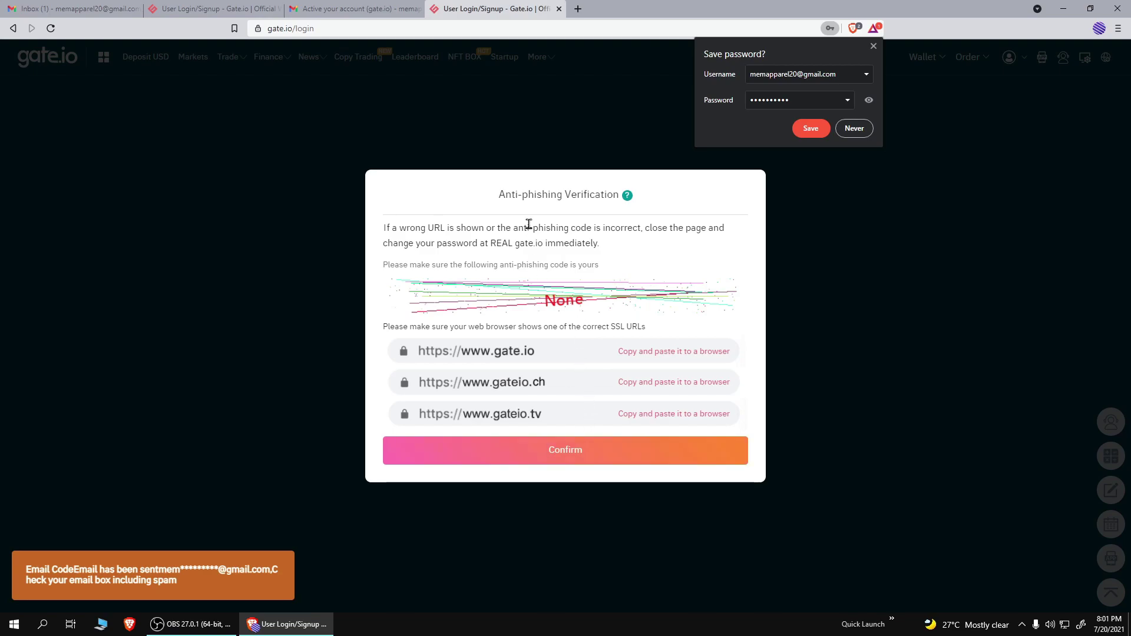
click(568, 449)
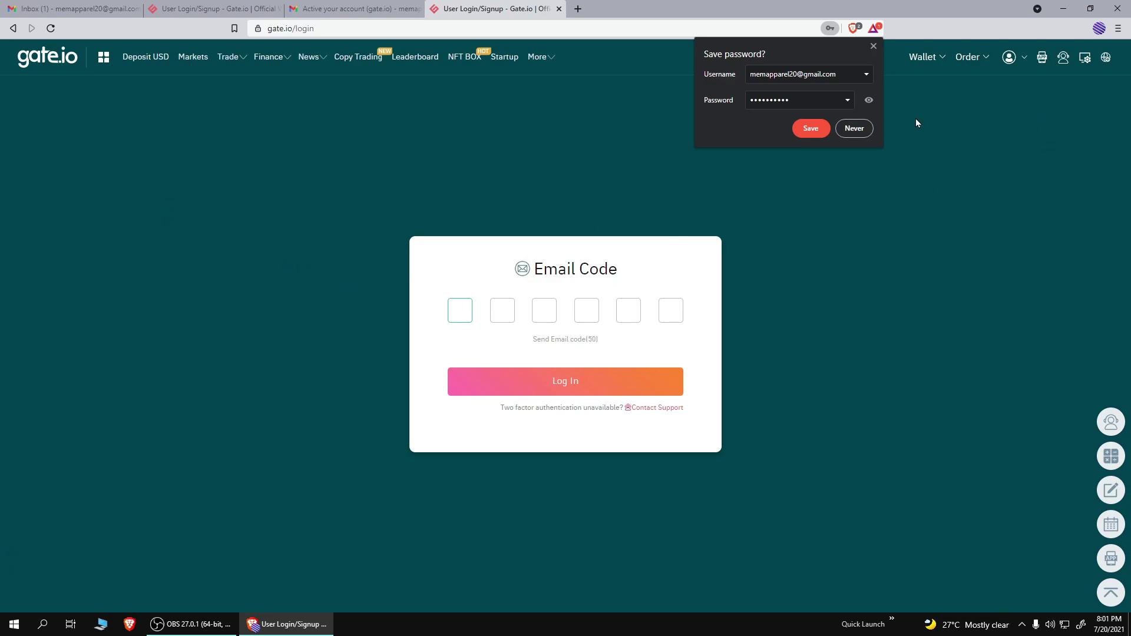
Step: Decline saving the password, check Gmail for the code, and close the activation email tab
click(853, 128)
click(65, 9)
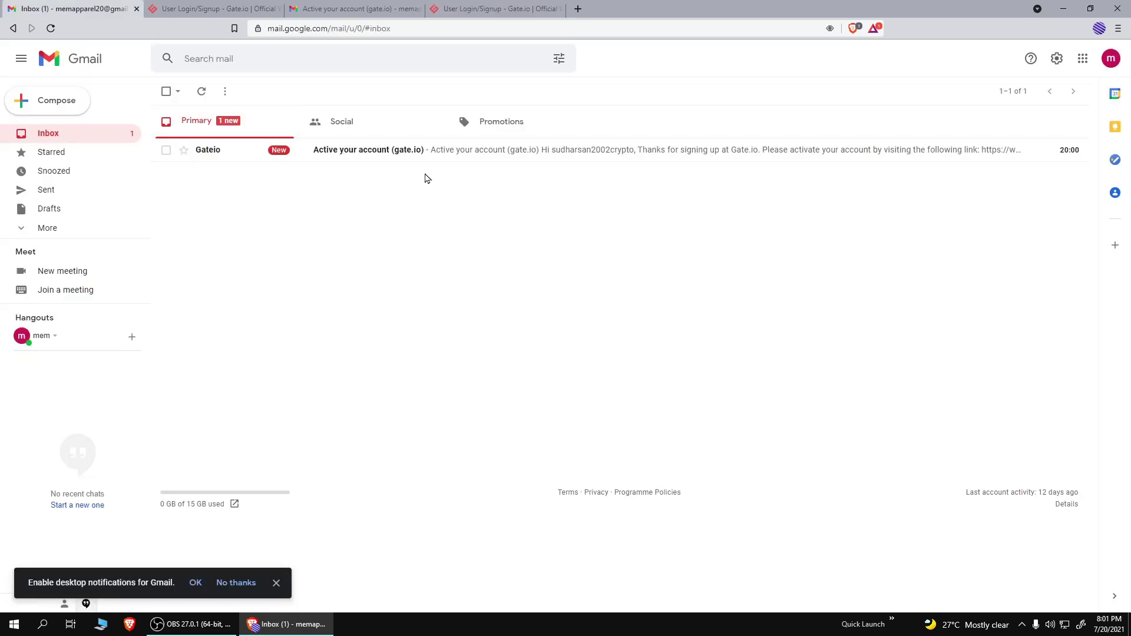
click(50, 28)
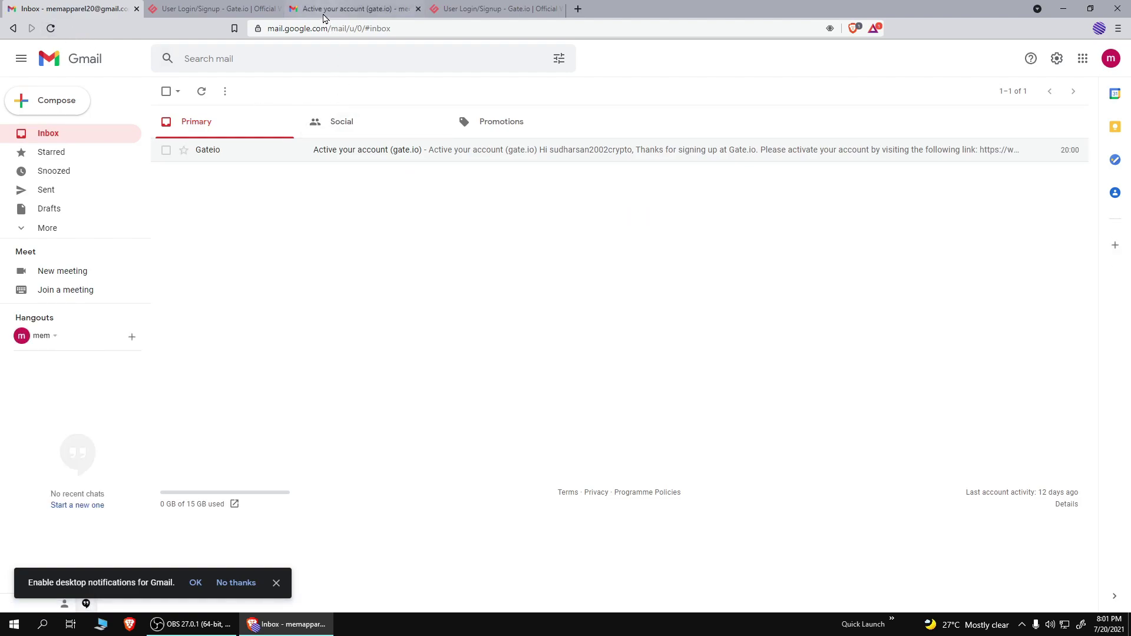
click(471, 7)
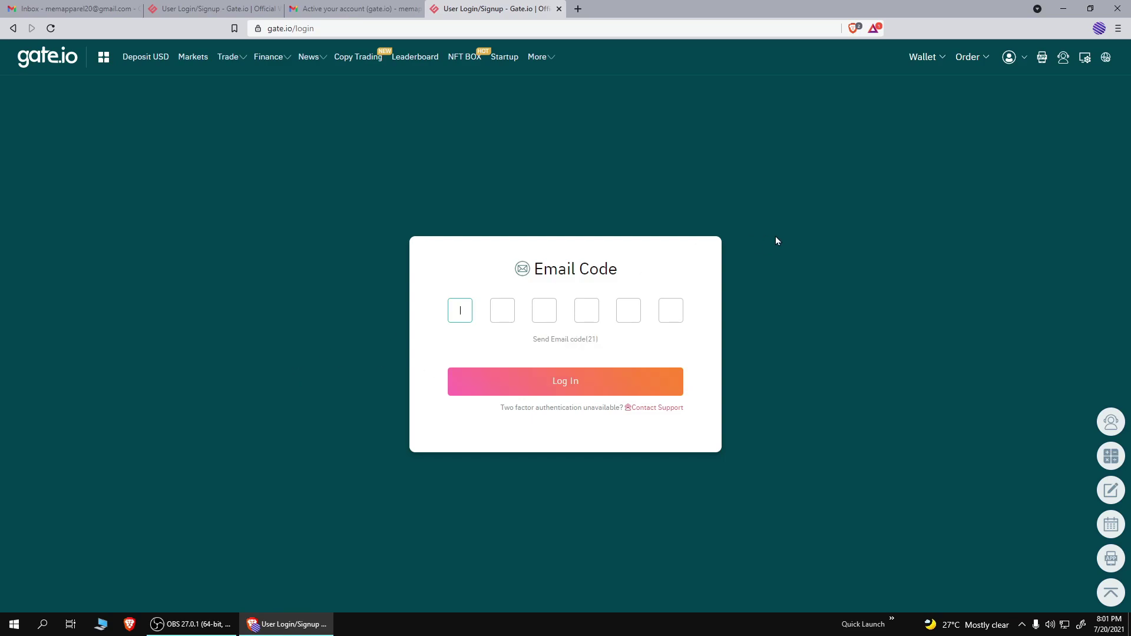
click(418, 9)
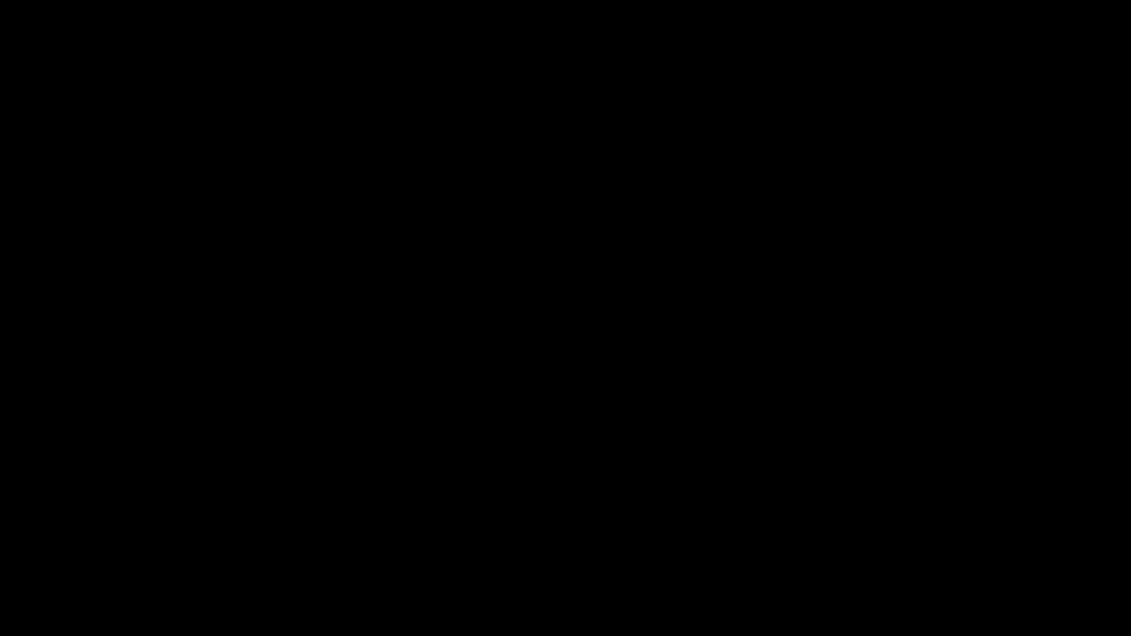